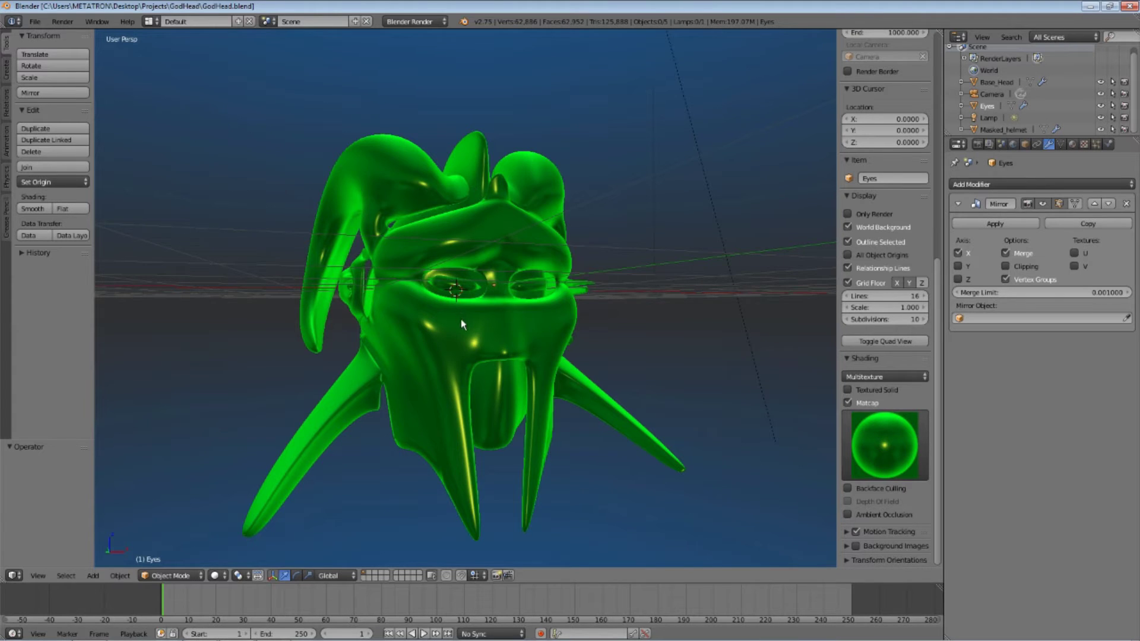
Zoom in, select the Eyes object, and orbit to a front view of the face.
{"action": "scroll", "coordinate": [482, 326], "scroll_direction": "up", "scroll_amount": 8}
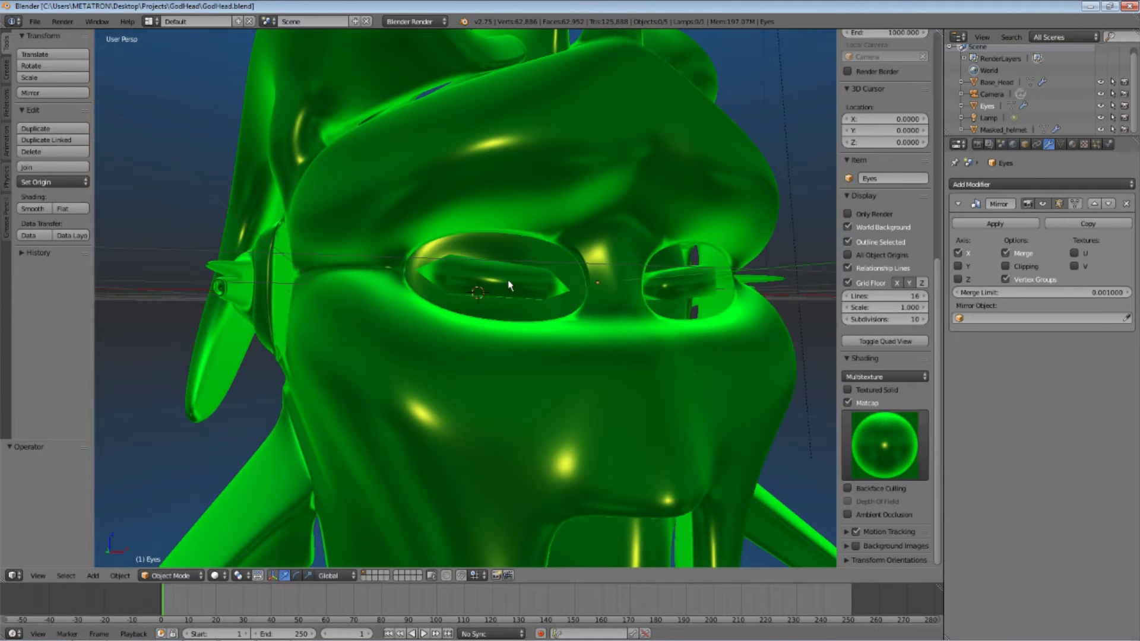
{"action": "right_click", "coordinate": [509, 286]}
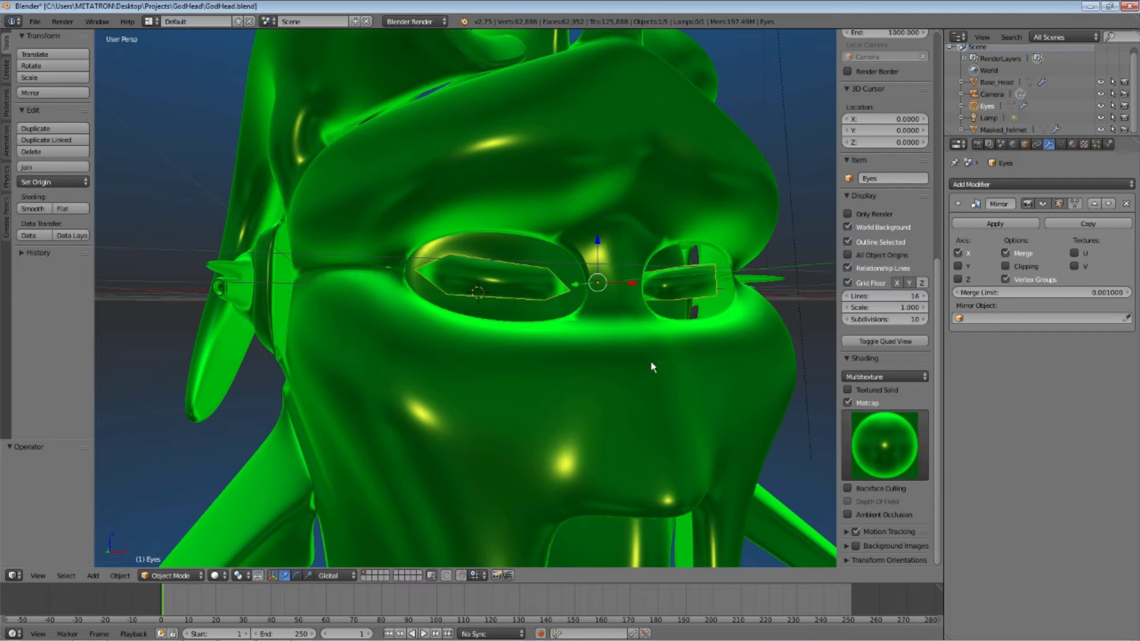
{"action": "middle_click_drag", "start_coordinate": [662, 362], "coordinate": [613, 389]}
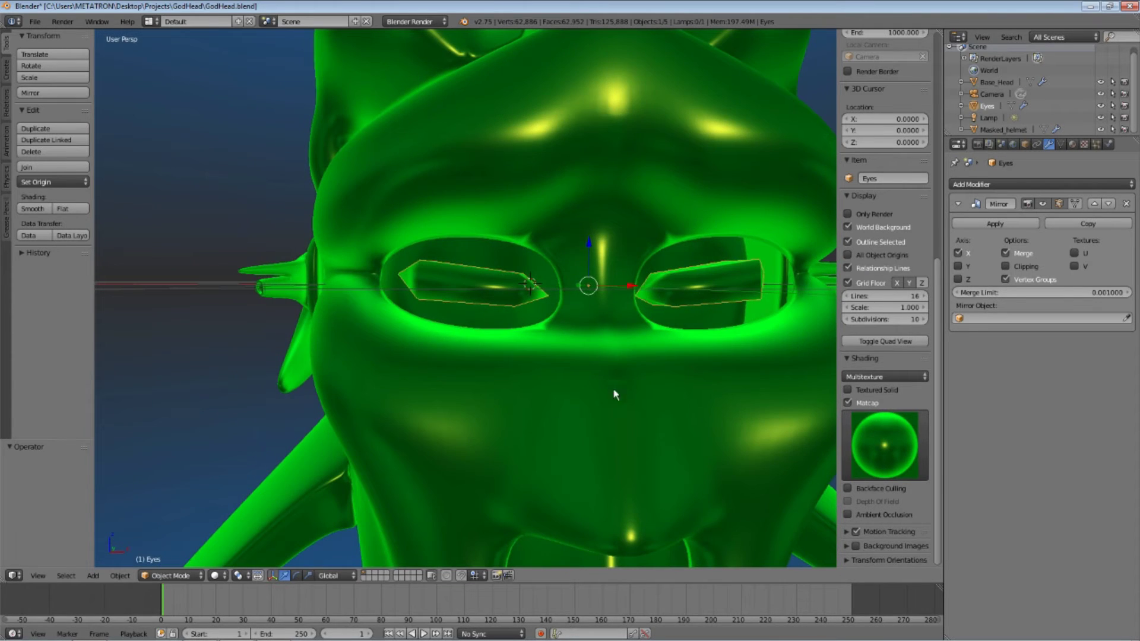
{"action": "left_click", "coordinate": [215, 575]}
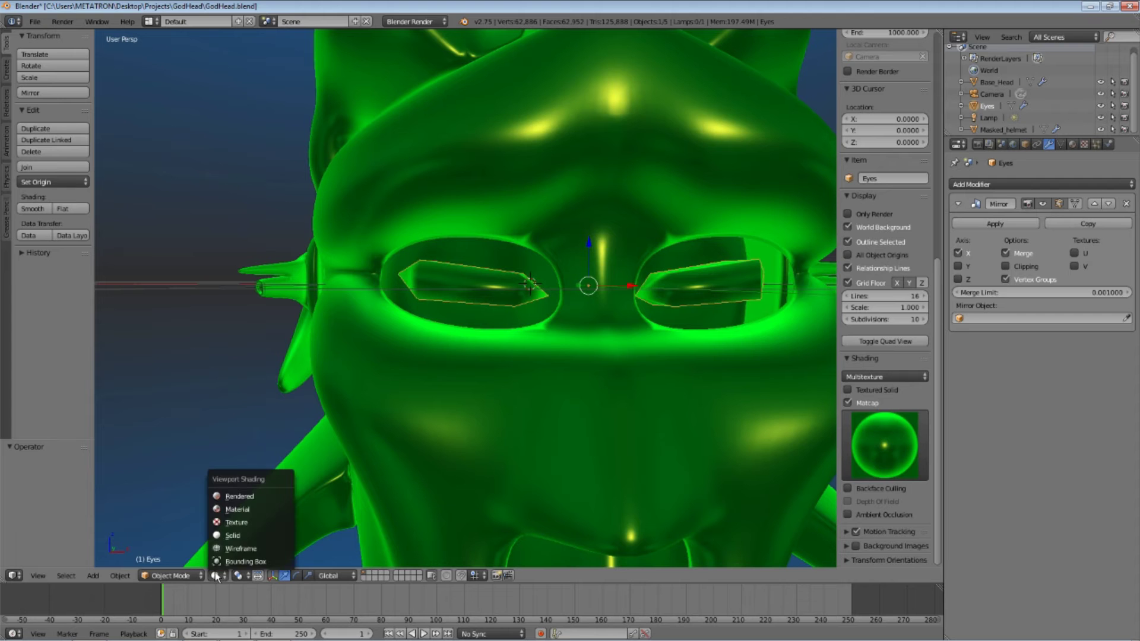
Switch the viewport to Material shading and add a new material named 'Material' to Eyes.
{"action": "left_click", "coordinate": [227, 512]}
{"action": "middle_click_drag", "start_coordinate": [562, 330], "coordinate": [494, 355]}
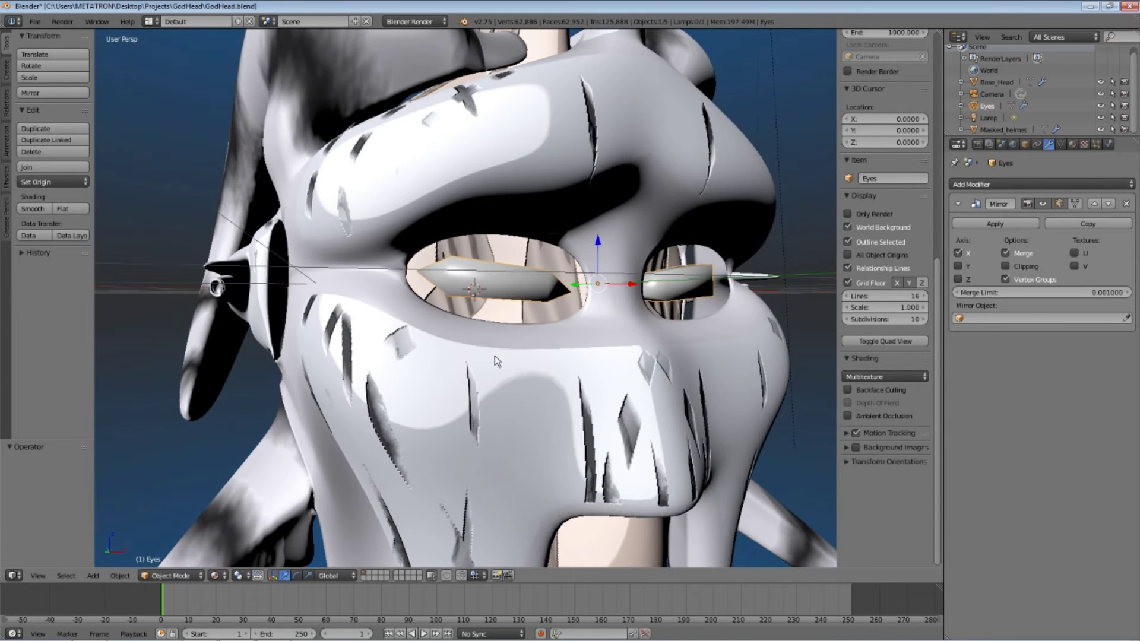
{"action": "left_click", "coordinate": [1073, 145]}
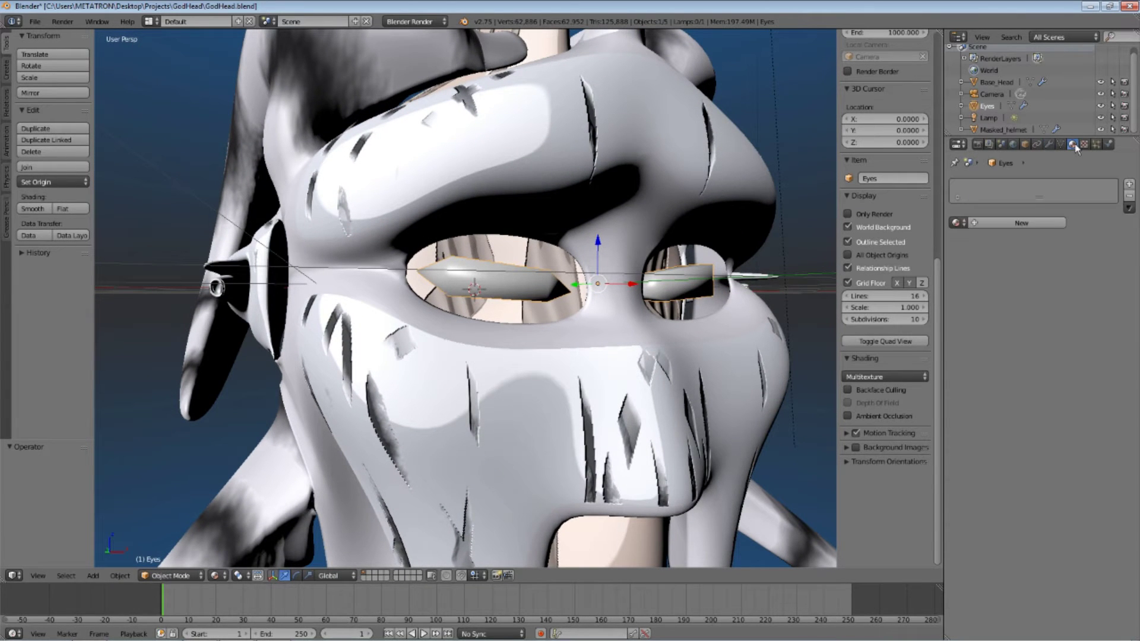
{"action": "left_click", "coordinate": [1008, 225]}
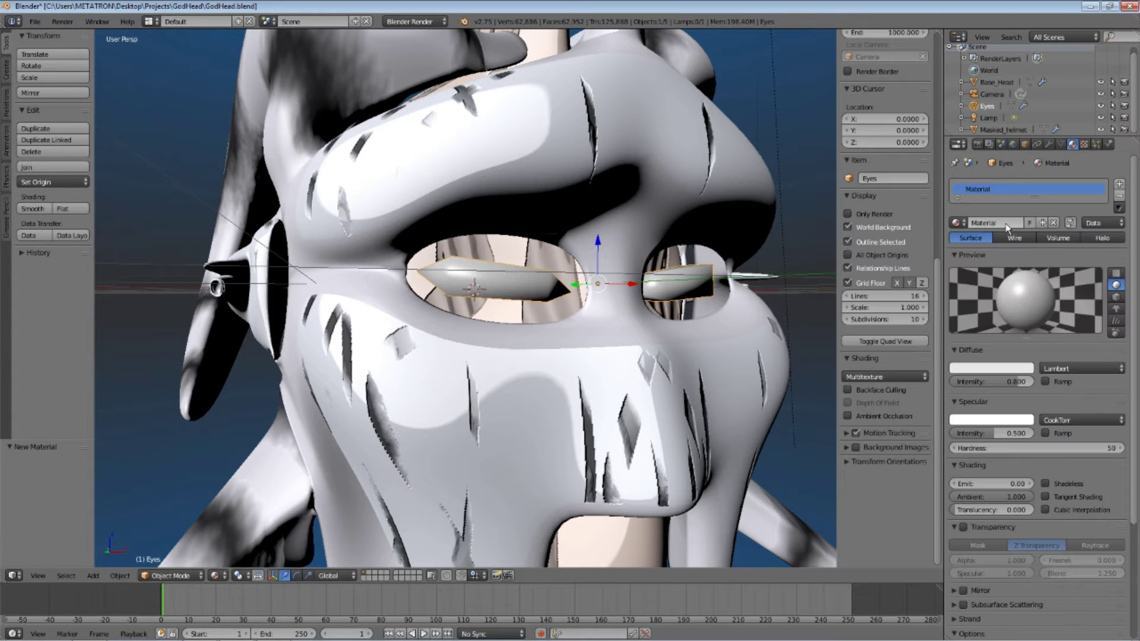
Create a new Image or Movie texture named 'Texture' in the Eyes material's first slot.
{"action": "left_click", "coordinate": [1085, 144]}
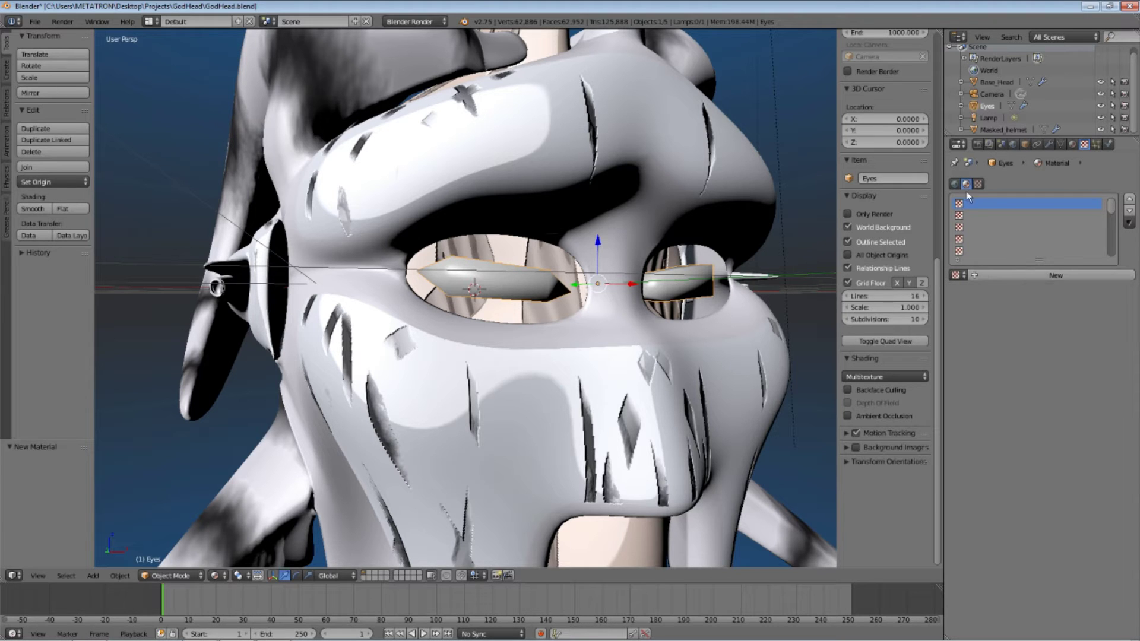
{"action": "left_click", "coordinate": [1039, 276]}
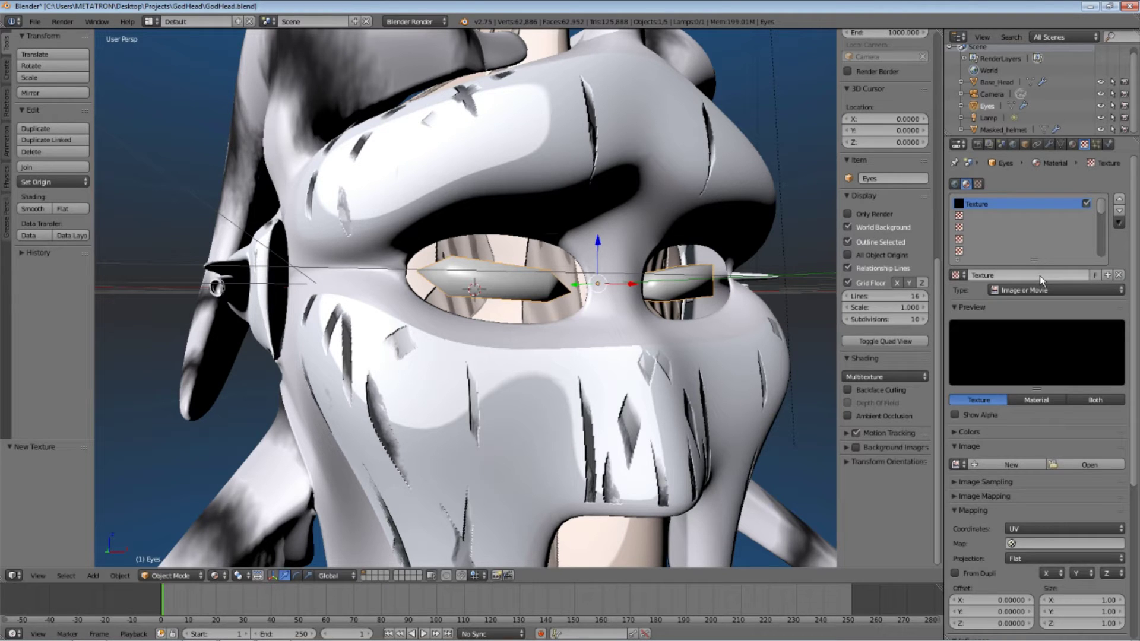
Load green_test.png from imgs > make_matcap as the eyes texture's image.
{"action": "left_click", "coordinate": [1091, 465]}
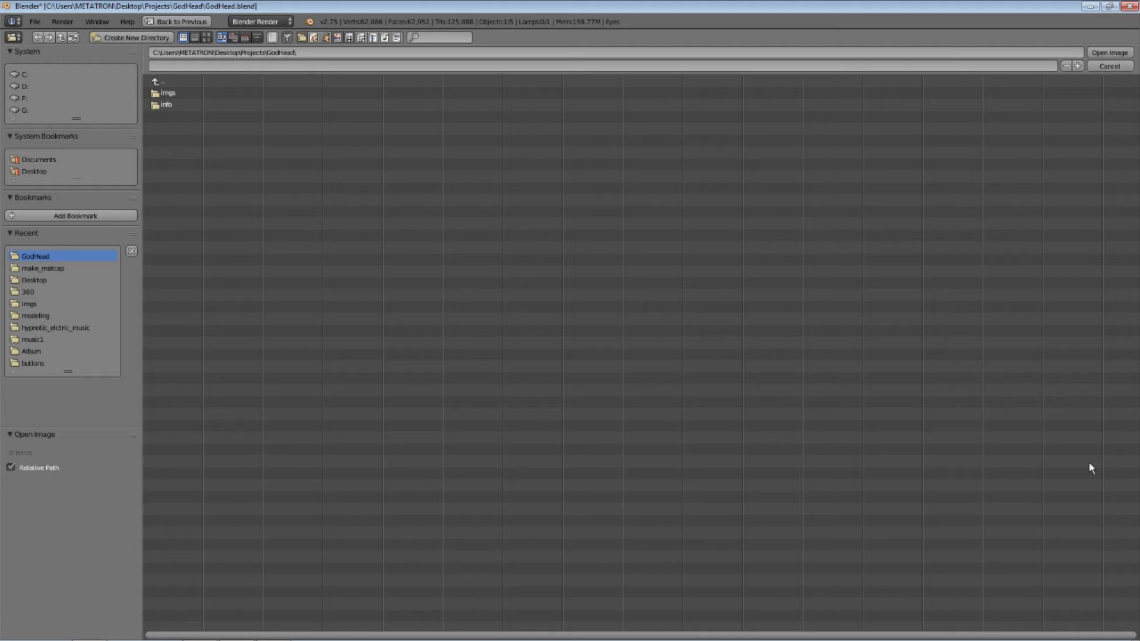
{"action": "left_click", "coordinate": [163, 95]}
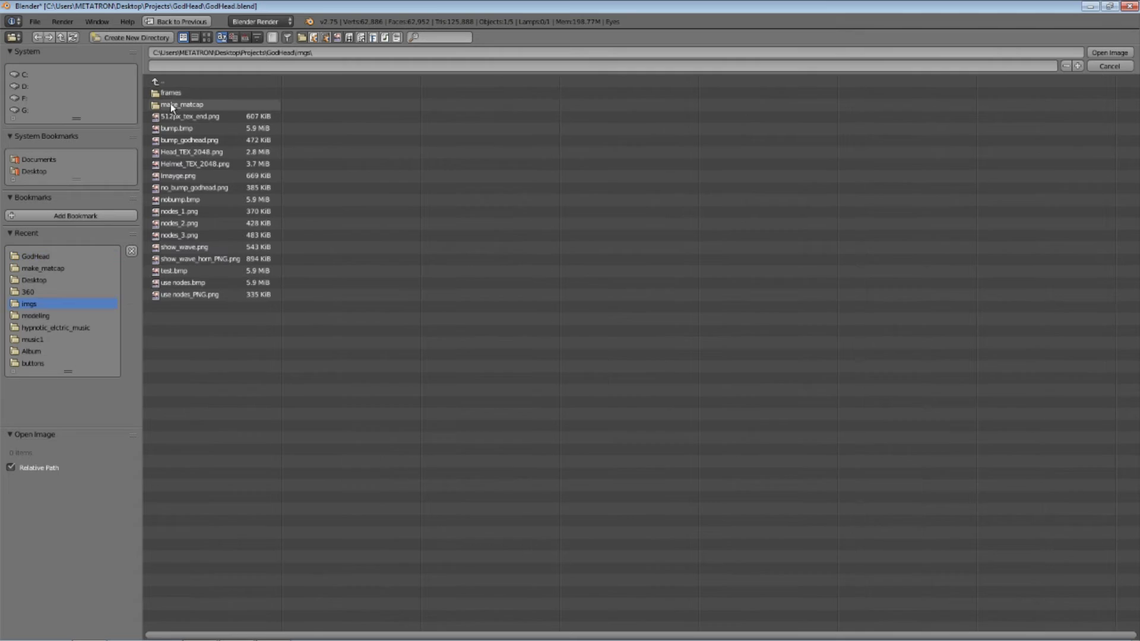
{"action": "left_click", "coordinate": [174, 103]}
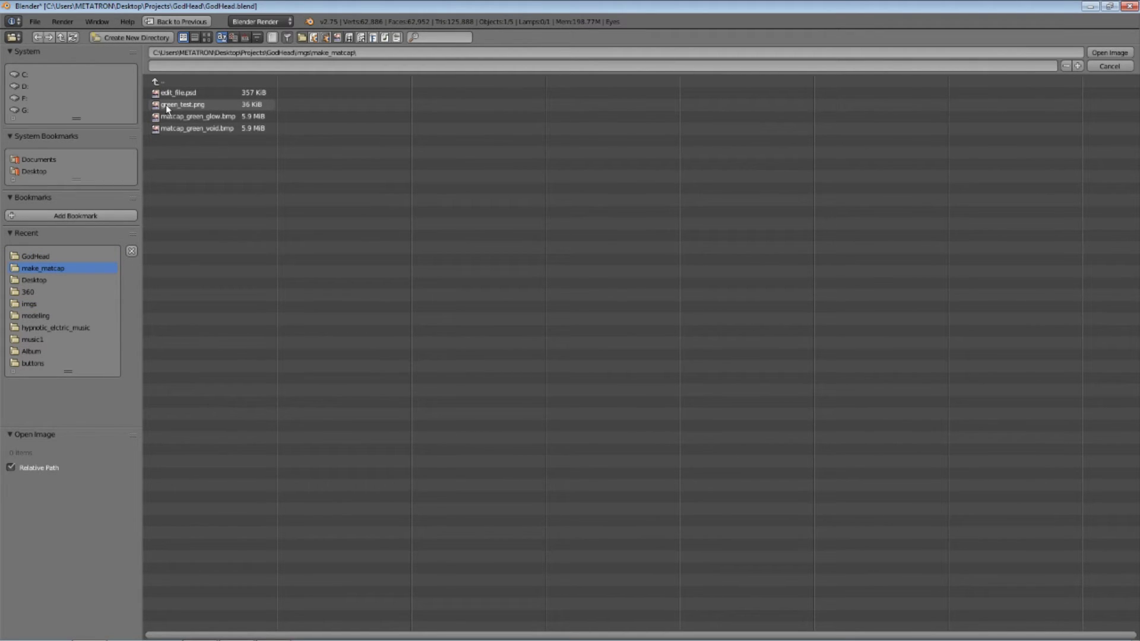
{"action": "left_click", "coordinate": [166, 105]}
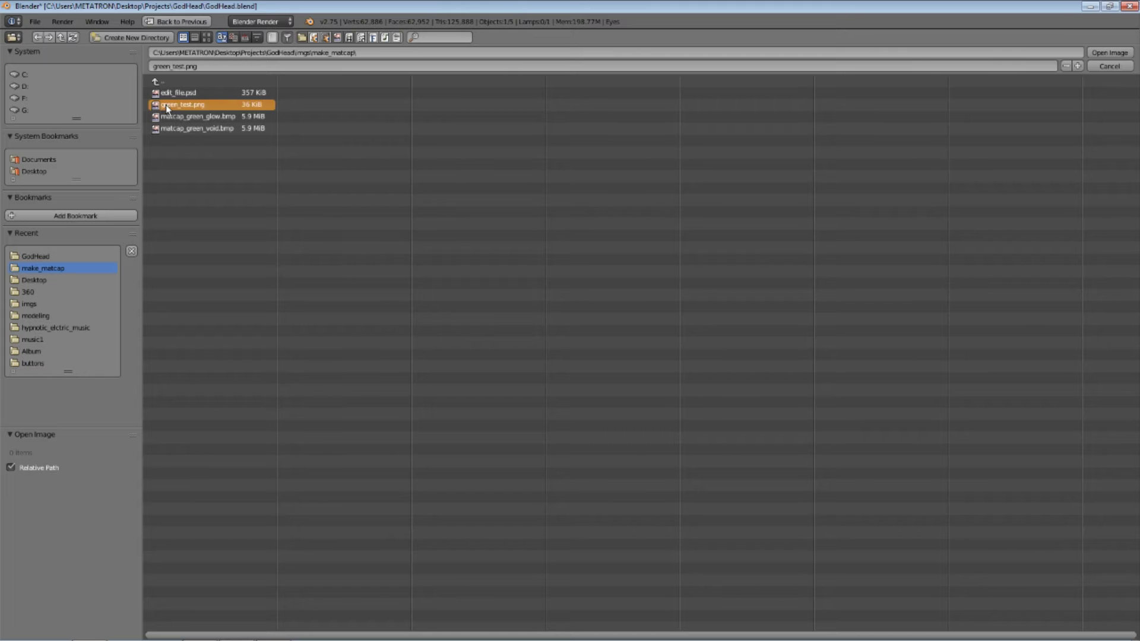
{"action": "left_click", "coordinate": [1102, 54]}
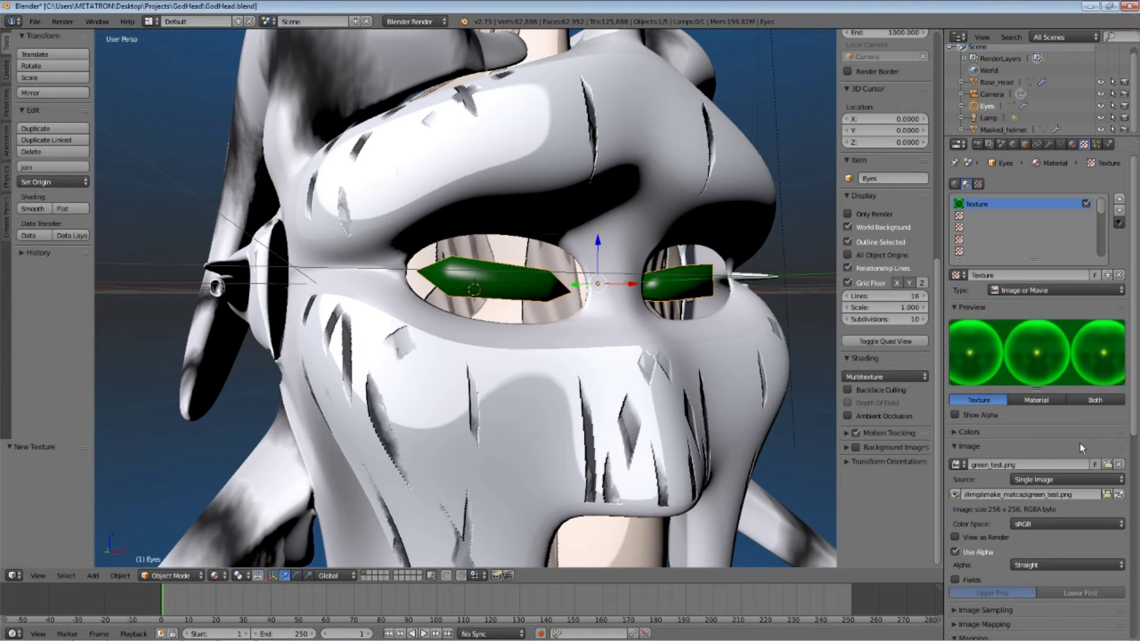
Change the eye texture's mapping coordinates from UV to Normal.
{"action": "scroll", "coordinate": [1077, 441], "scroll_direction": "down", "scroll_amount": 8}
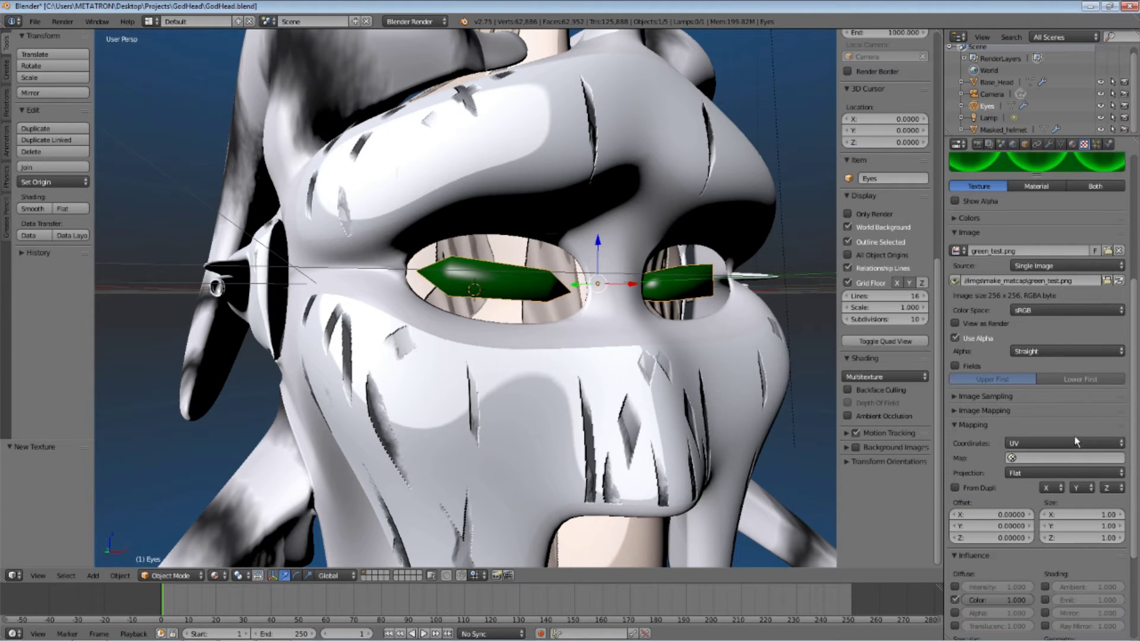
{"action": "left_click", "coordinate": [1039, 443]}
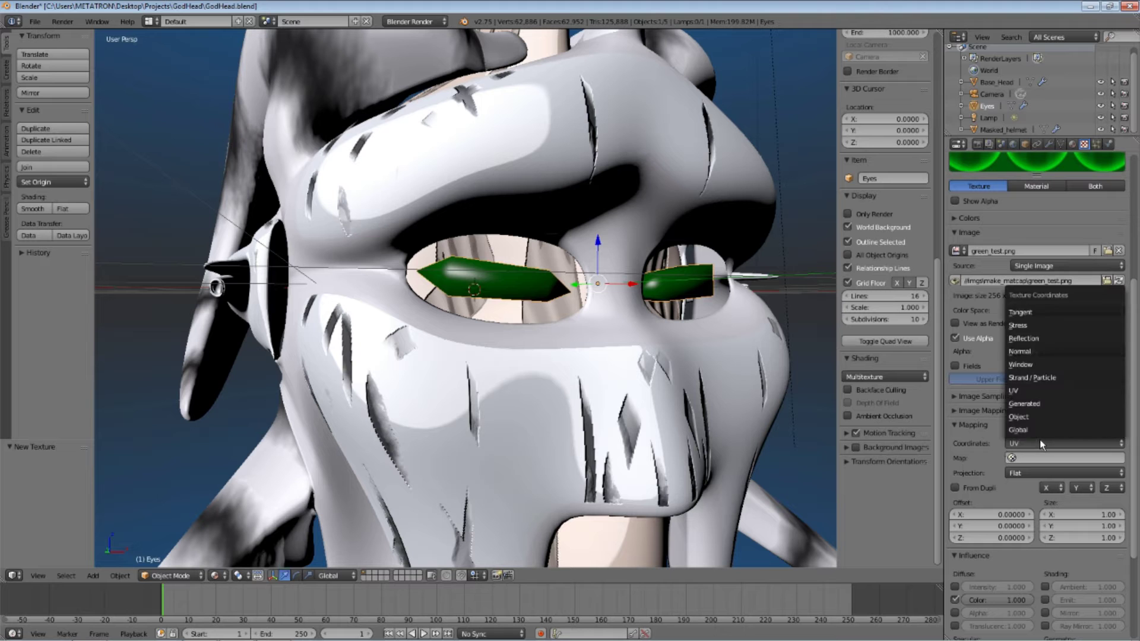
{"action": "left_click", "coordinate": [1028, 354]}
{"action": "middle_click_drag", "start_coordinate": [608, 331], "coordinate": [582, 326]}
{"action": "scroll", "coordinate": [530, 325], "scroll_direction": "up", "scroll_amount": 3}
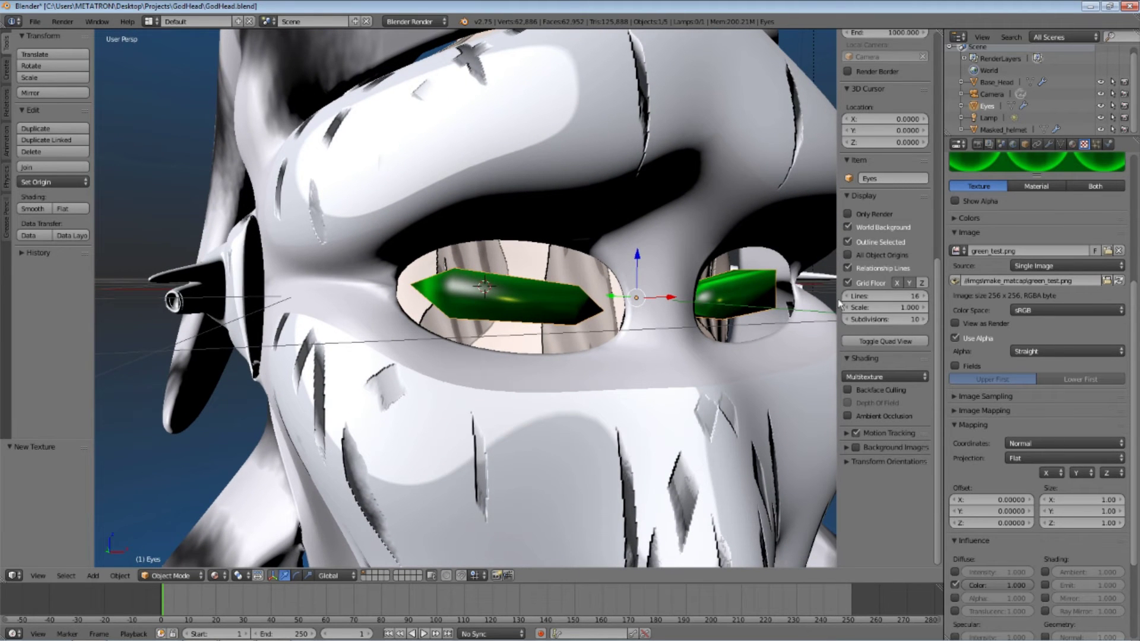
Enable Shadeless on the Eyes material, zoom out, and show the Create tools.
{"action": "left_click", "coordinate": [1073, 146]}
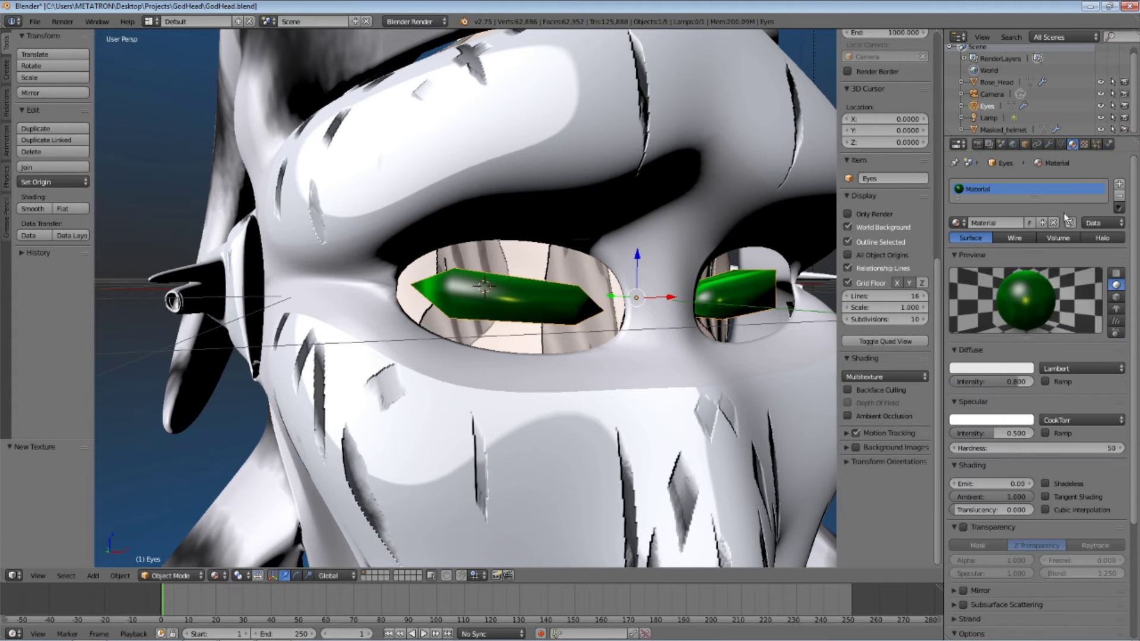
{"action": "left_click", "coordinate": [1046, 484]}
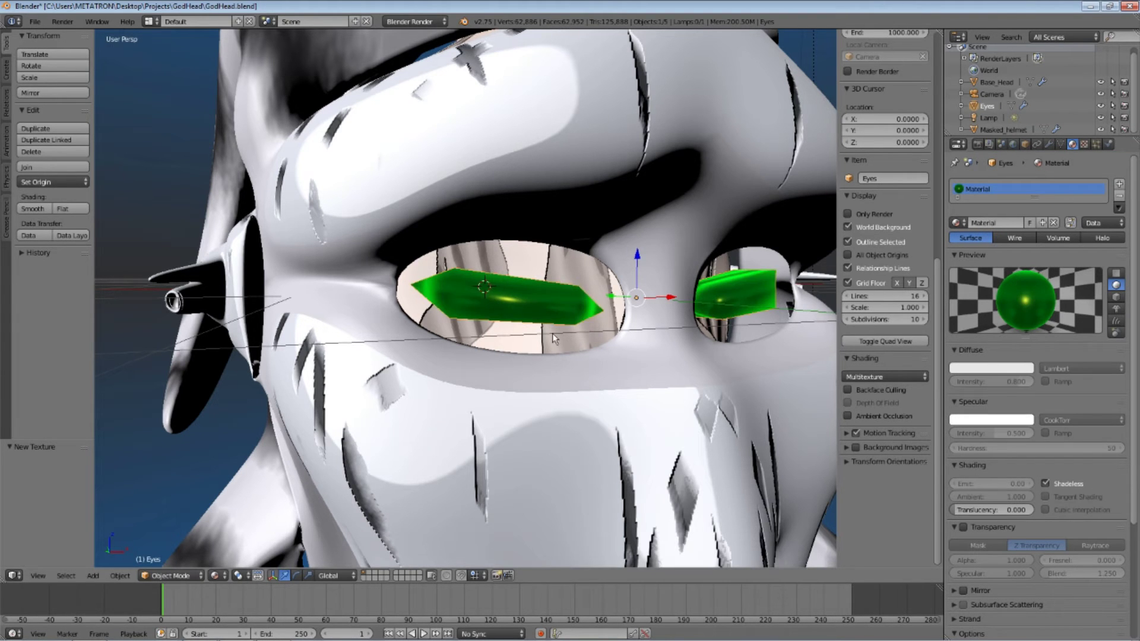
{"action": "mouse_move", "coordinate": [552, 333]}
{"action": "middle_mouse_down"}
{"action": "mouse_move", "coordinate": [601, 341]}
{"action": "mouse_move", "coordinate": [541, 331]}
{"action": "mouse_move", "coordinate": [570, 339]}
{"action": "mouse_move", "coordinate": [492, 344]}
{"action": "mouse_move", "coordinate": [554, 327]}
{"action": "mouse_move", "coordinate": [534, 337]}
{"action": "middle_mouse_up"}
{"action": "scroll", "coordinate": [526, 329], "scroll_direction": "down", "scroll_amount": 5}
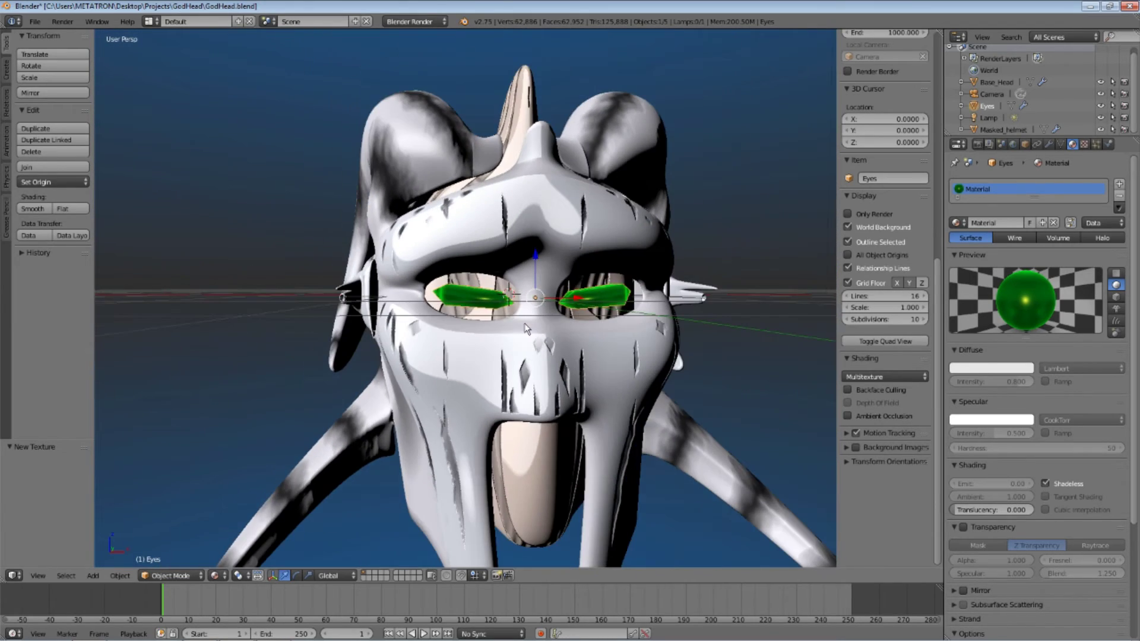
{"action": "left_click", "coordinate": [7, 70]}
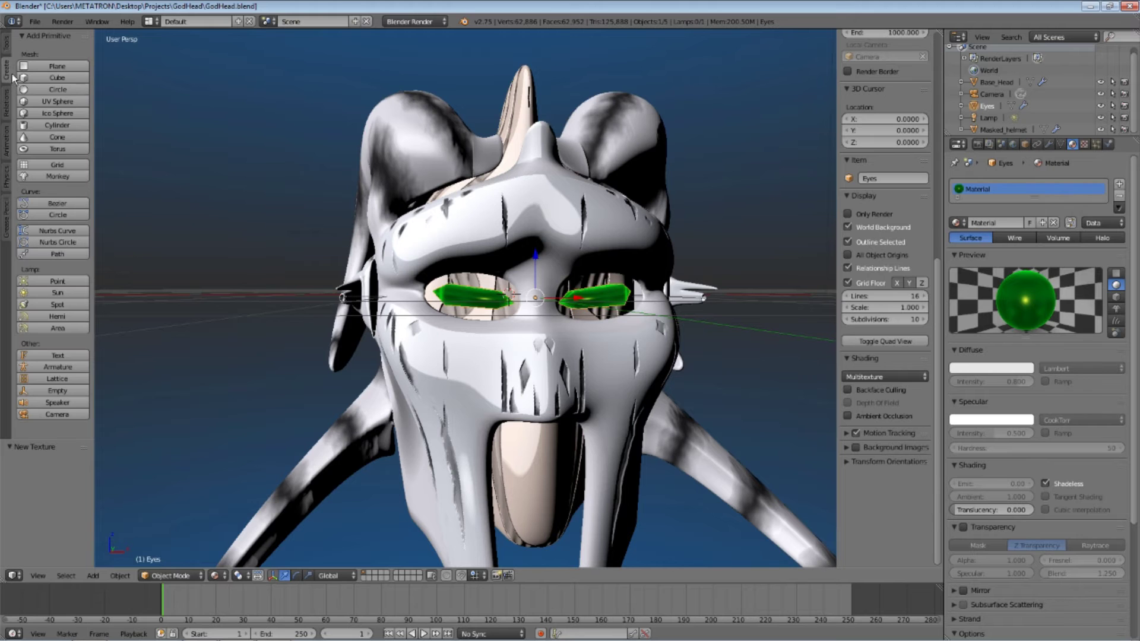
Add a UV sphere, move it along X to the left of the head, and shade it smooth.
{"action": "left_click", "coordinate": [43, 106]}
{"action": "scroll", "coordinate": [508, 282], "scroll_direction": "down", "scroll_amount": 3}
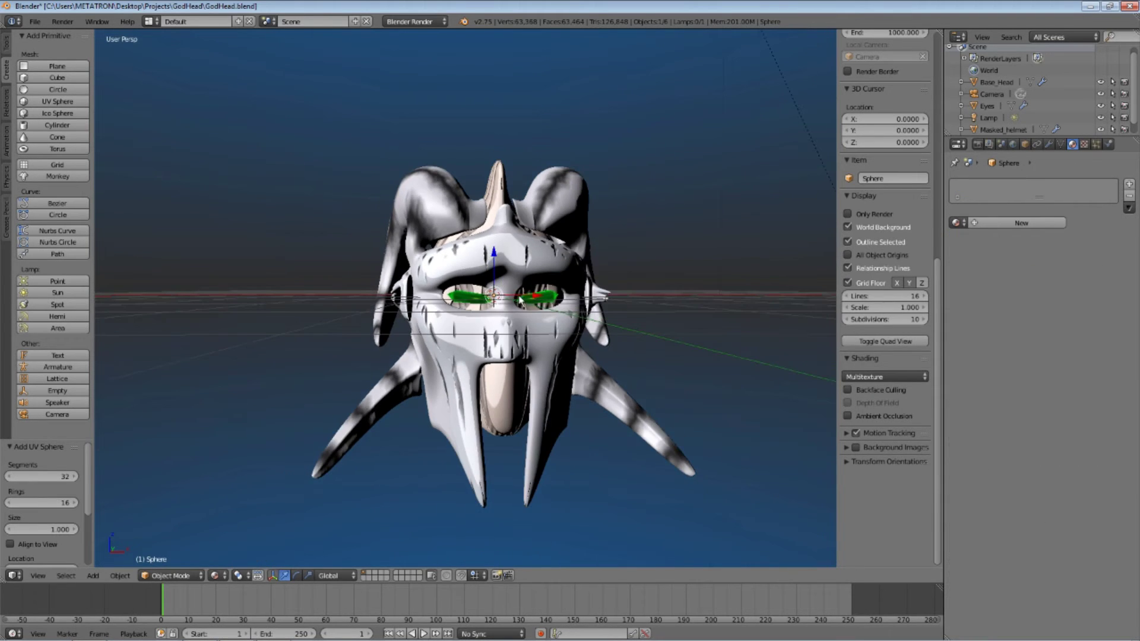
{"action": "key", "text": "g"}
{"action": "key", "text": "x"}
{"action": "left_click", "coordinate": [265, 300]}
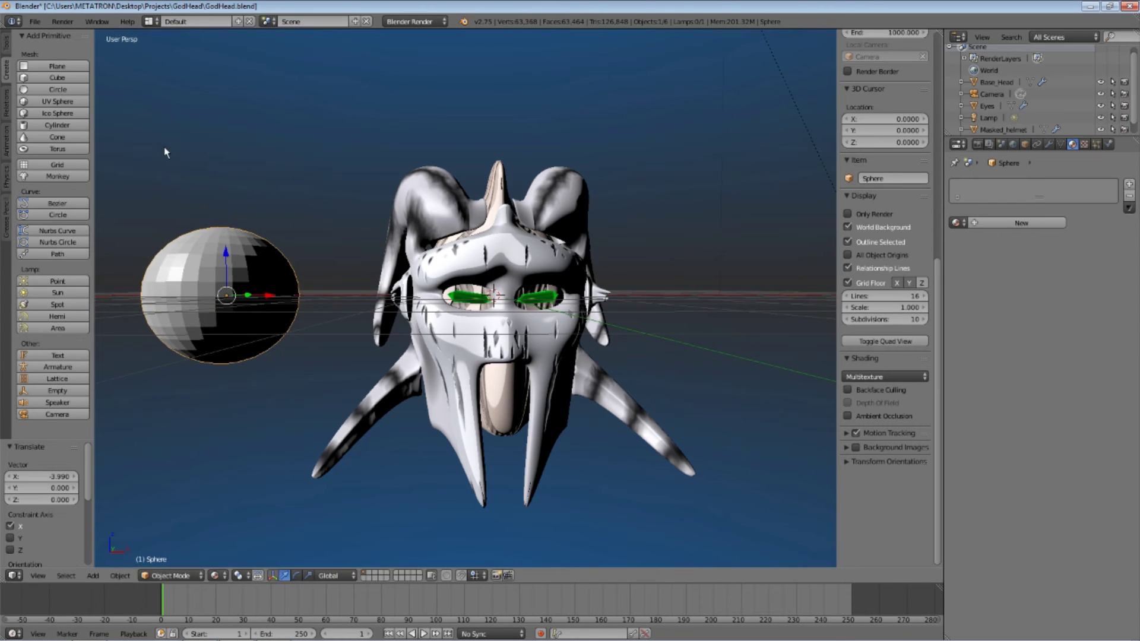
{"action": "left_click", "coordinate": [4, 51]}
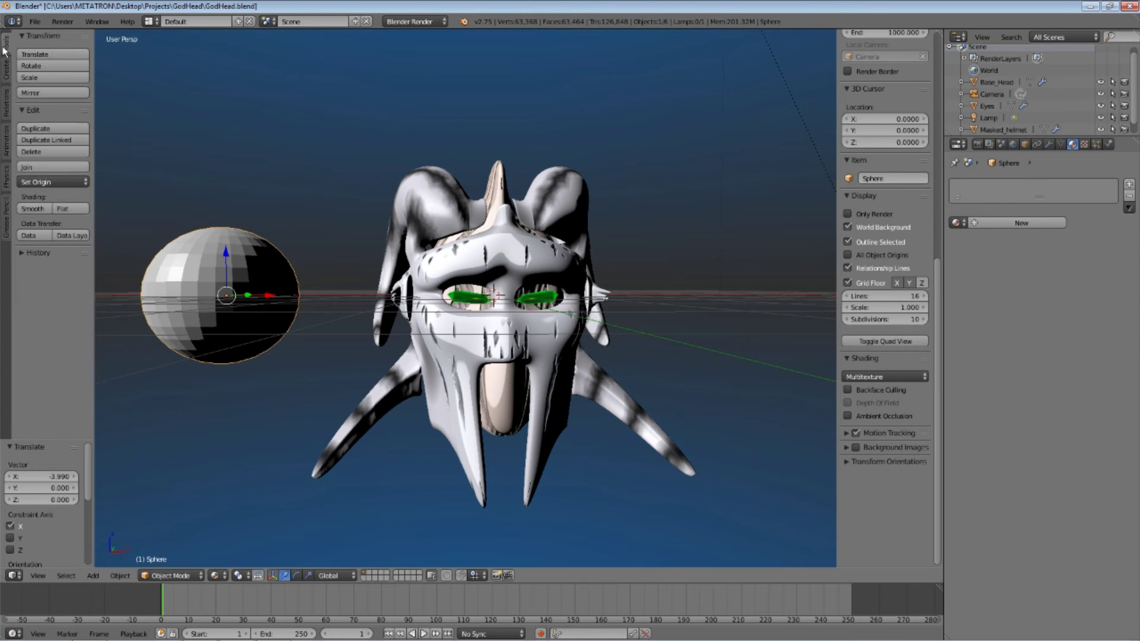
{"action": "left_click", "coordinate": [33, 209]}
Assign the existing green 'Material' to the sphere.
{"action": "middle_click_drag", "start_coordinate": [351, 313], "coordinate": [614, 352]}
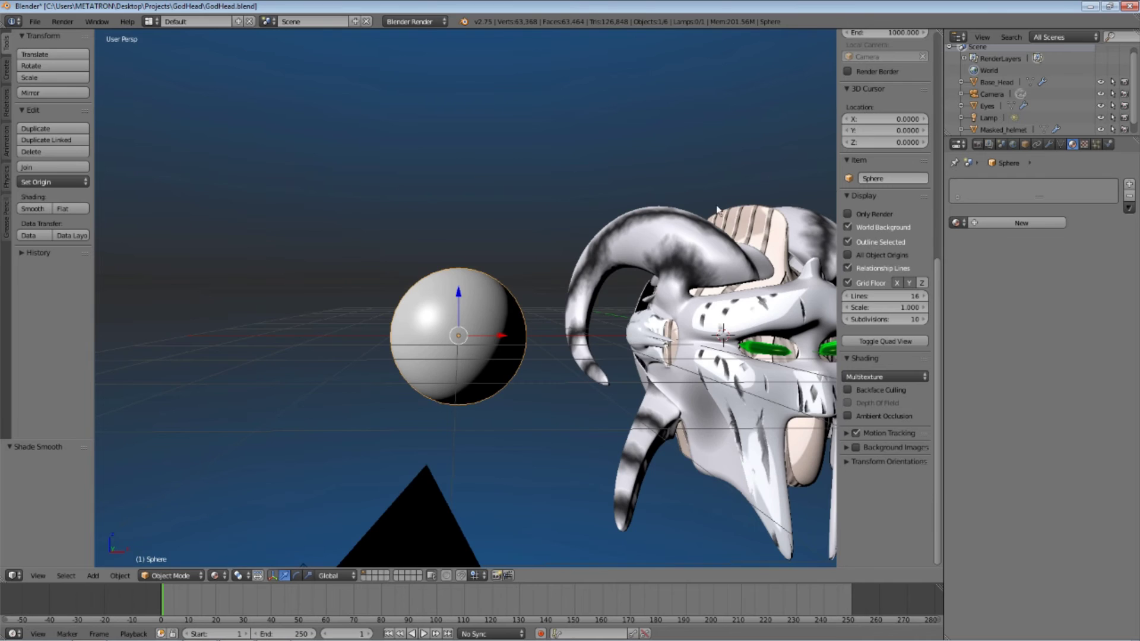
{"action": "middle_click_drag", "start_coordinate": [717, 208], "coordinate": [510, 261]}
{"action": "scroll", "coordinate": [511, 261], "scroll_direction": "up", "scroll_amount": 2}
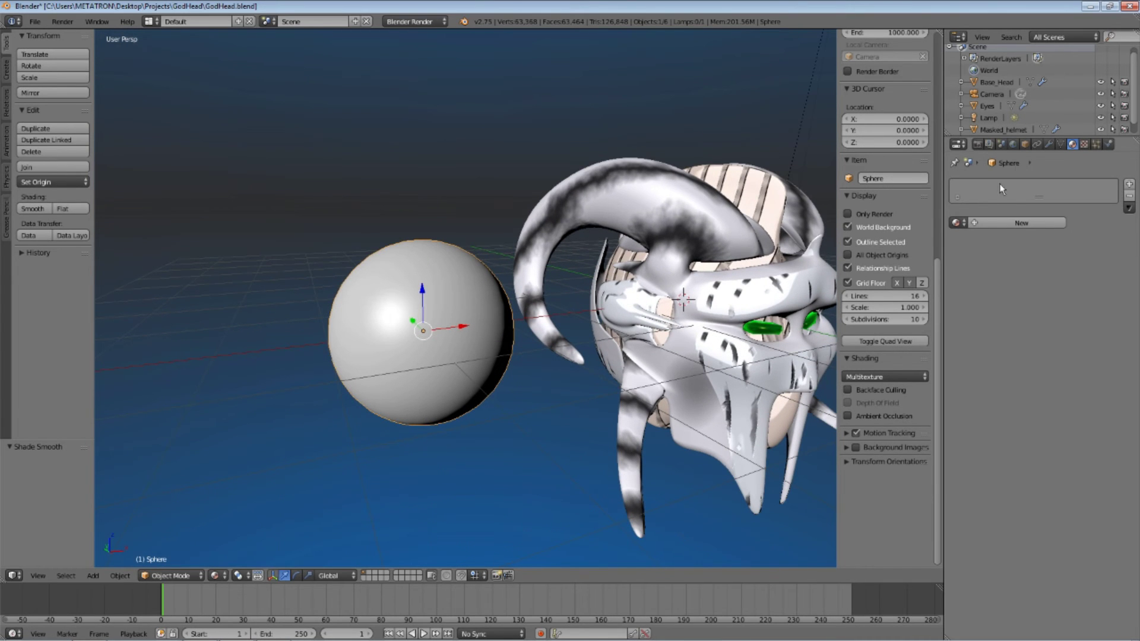
{"action": "left_click", "coordinate": [957, 223]}
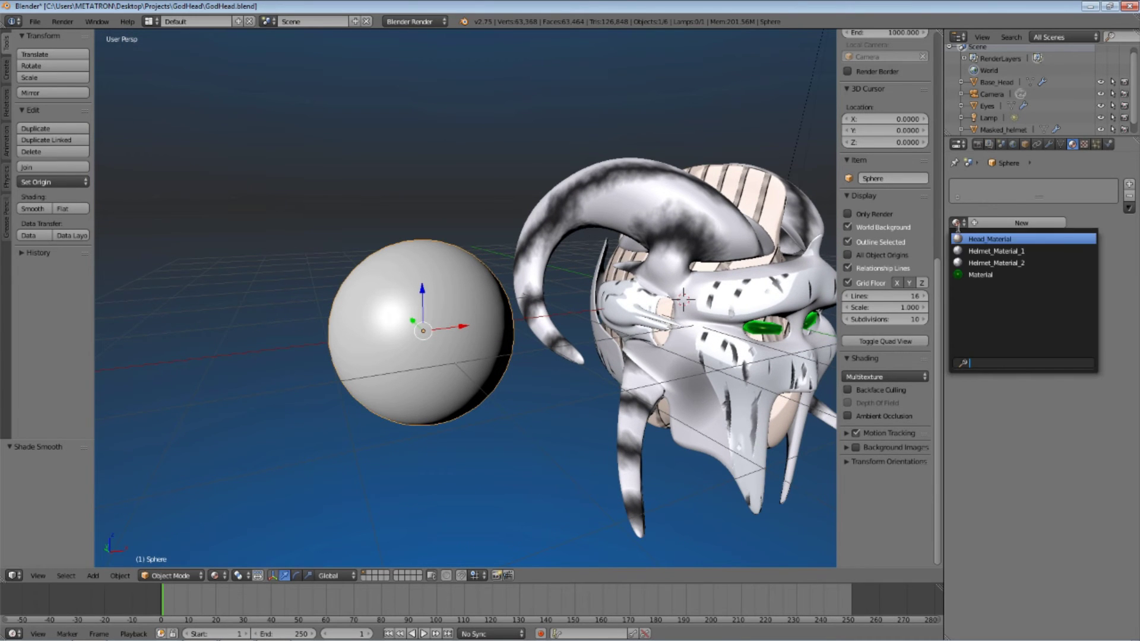
{"action": "left_click", "coordinate": [975, 276]}
{"action": "middle_click_drag", "start_coordinate": [630, 323], "coordinate": [514, 355]}
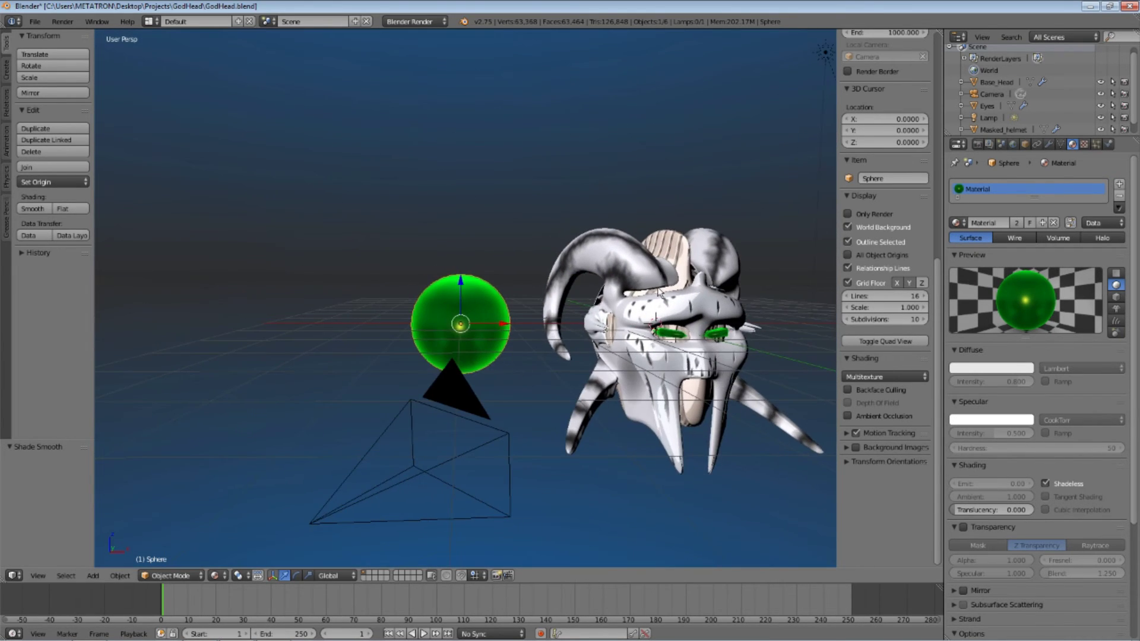
{"action": "middle_click_drag", "start_coordinate": [659, 291], "coordinate": [533, 305]}
{"action": "scroll", "coordinate": [533, 306], "scroll_direction": "up", "scroll_amount": 3}
Replace both Masked_helmet slots, Helmet_Material_1 and Helmet_Material_2, with the green 'Material'.
{"action": "right_click", "coordinate": [628, 348]}
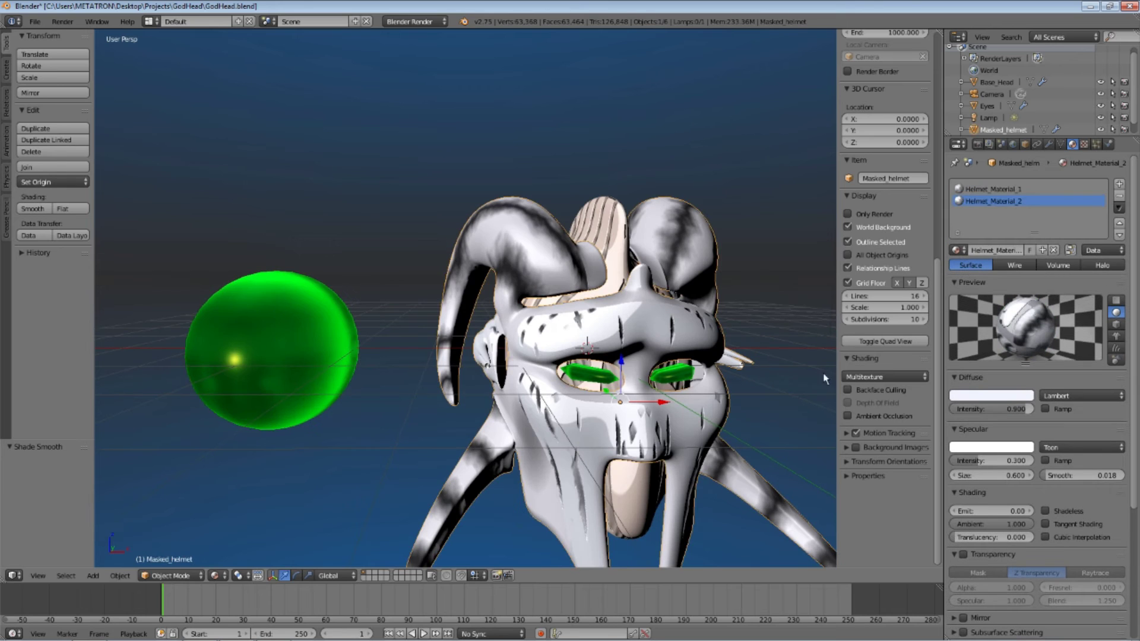
{"action": "left_click", "coordinate": [956, 250]}
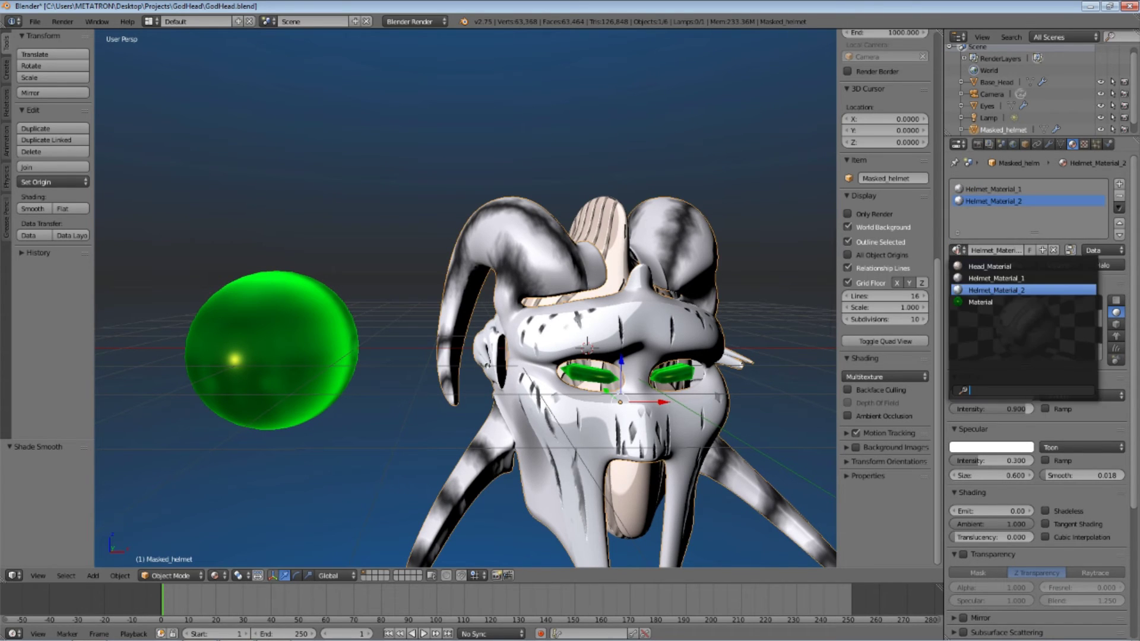
{"action": "left_click", "coordinate": [981, 302]}
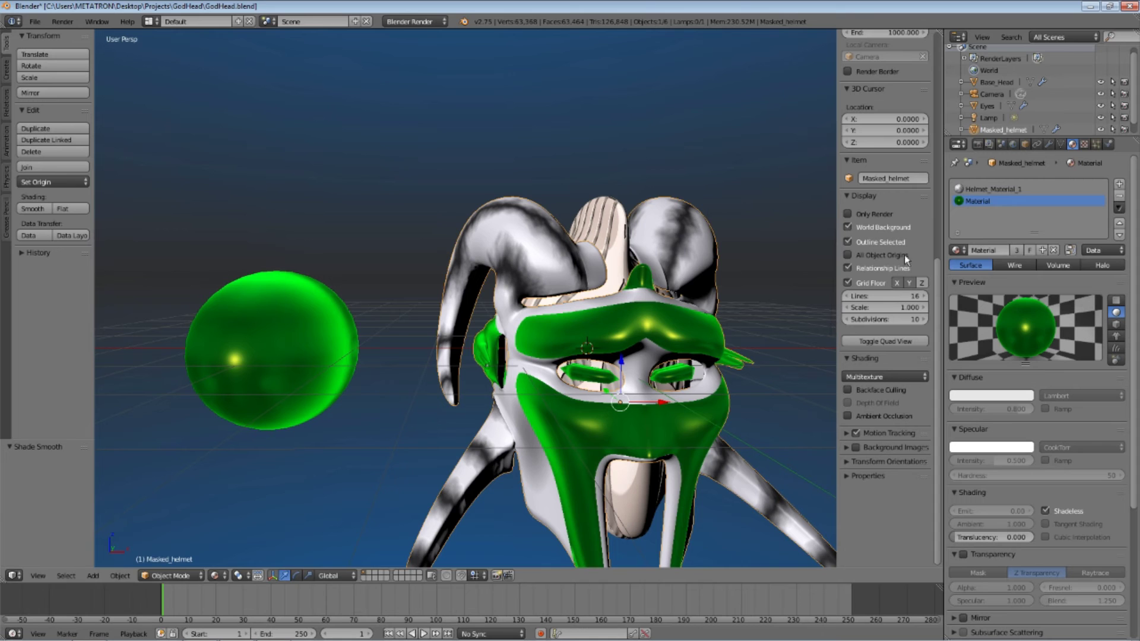
{"action": "left_click", "coordinate": [962, 189]}
{"action": "left_click", "coordinate": [957, 251]}
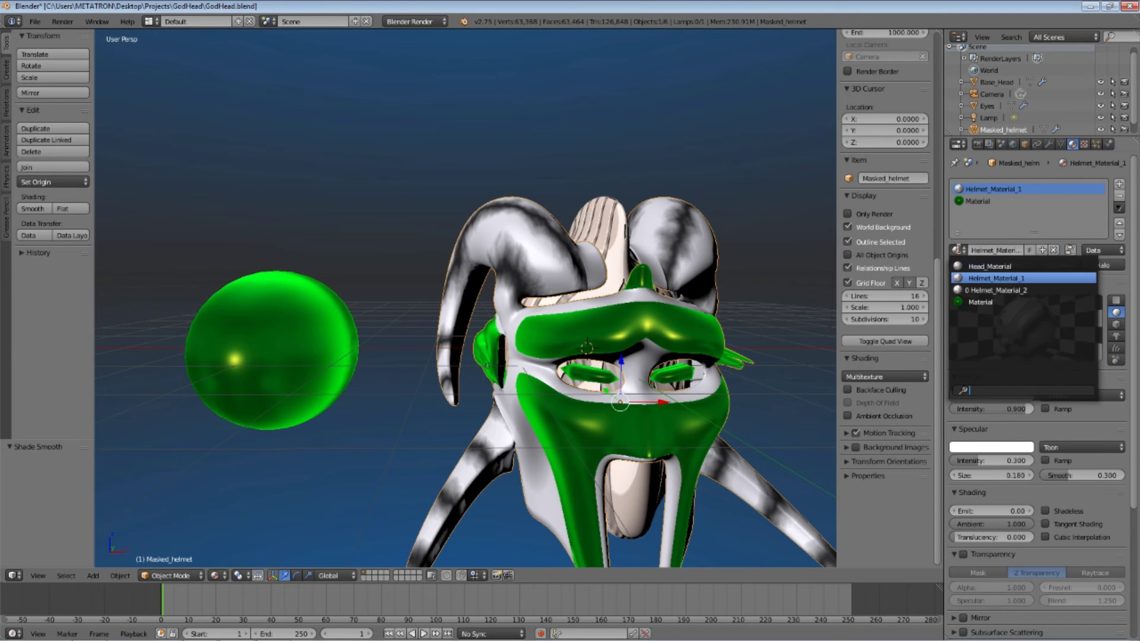
{"action": "left_click", "coordinate": [981, 302]}
Give Base_Head the green 'Material' and deselect everything.
{"action": "right_click", "coordinate": [704, 228]}
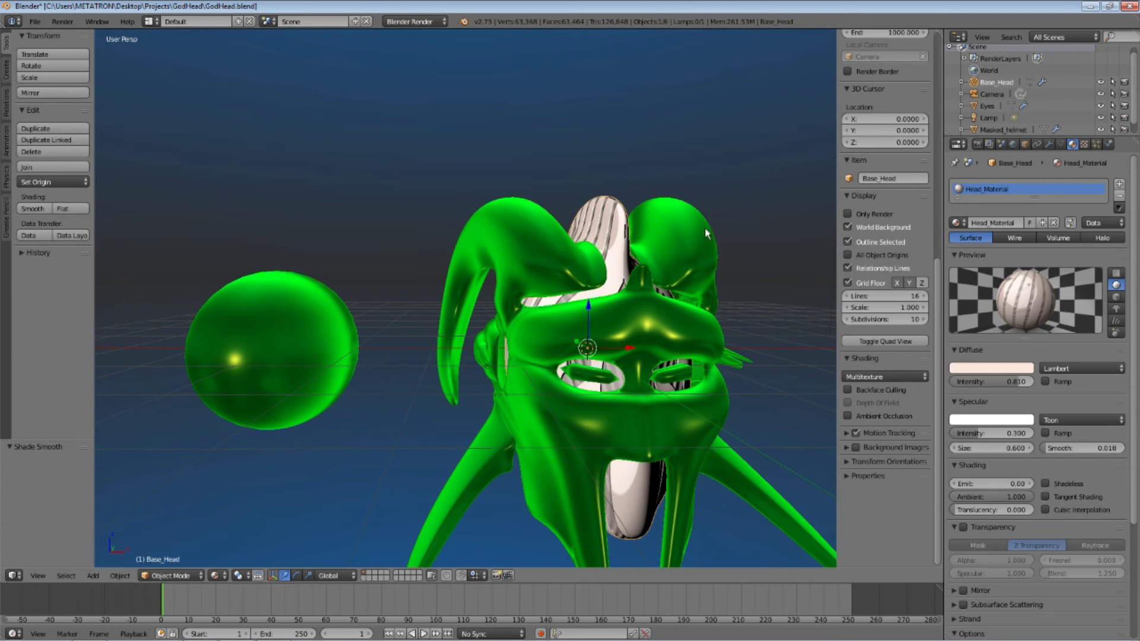
{"action": "left_click", "coordinate": [956, 223]}
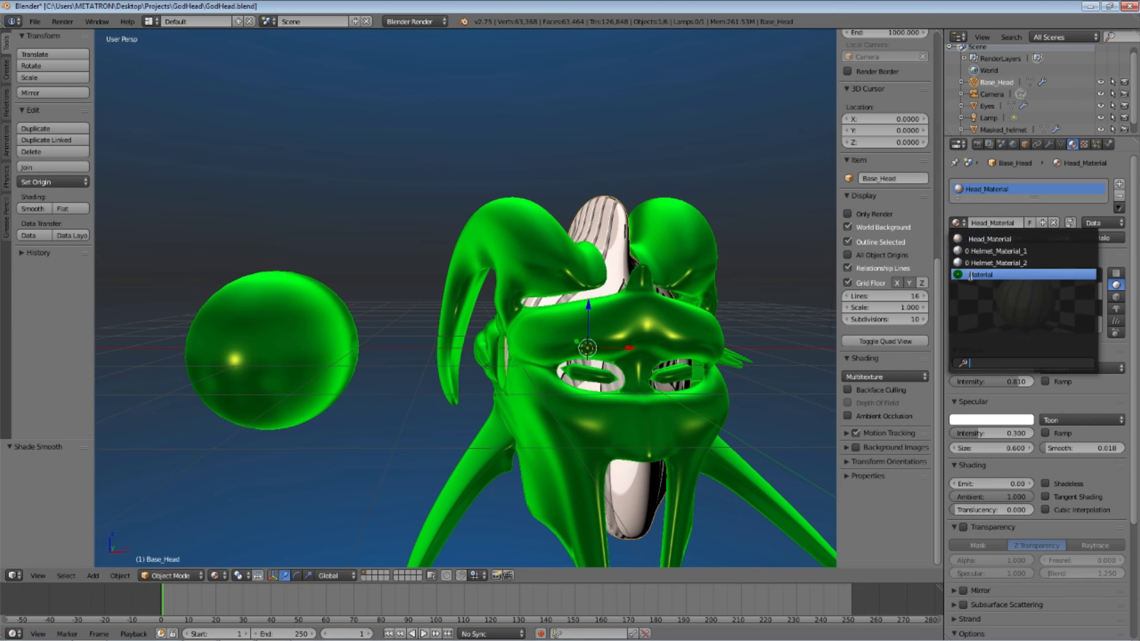
{"action": "left_click", "coordinate": [970, 275]}
{"action": "scroll", "coordinate": [702, 341], "scroll_direction": "down", "scroll_amount": 3}
{"action": "key", "text": "a"}
{"action": "middle_click_drag", "start_coordinate": [702, 341], "coordinate": [515, 289]}
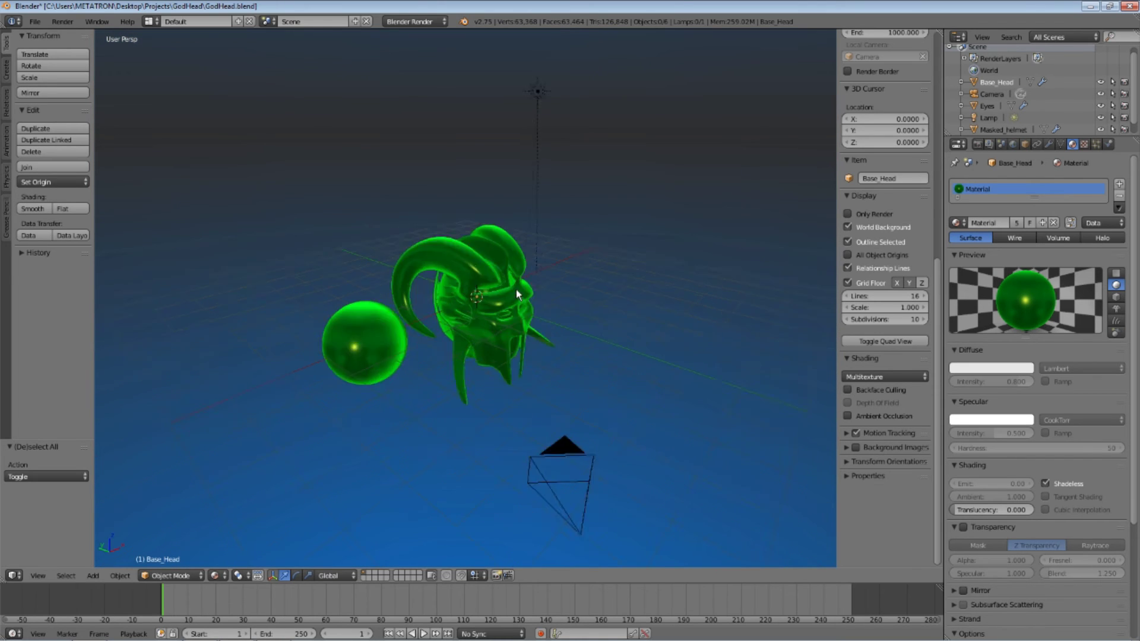
{"action": "scroll", "coordinate": [508, 291], "scroll_direction": "up", "scroll_amount": 4}
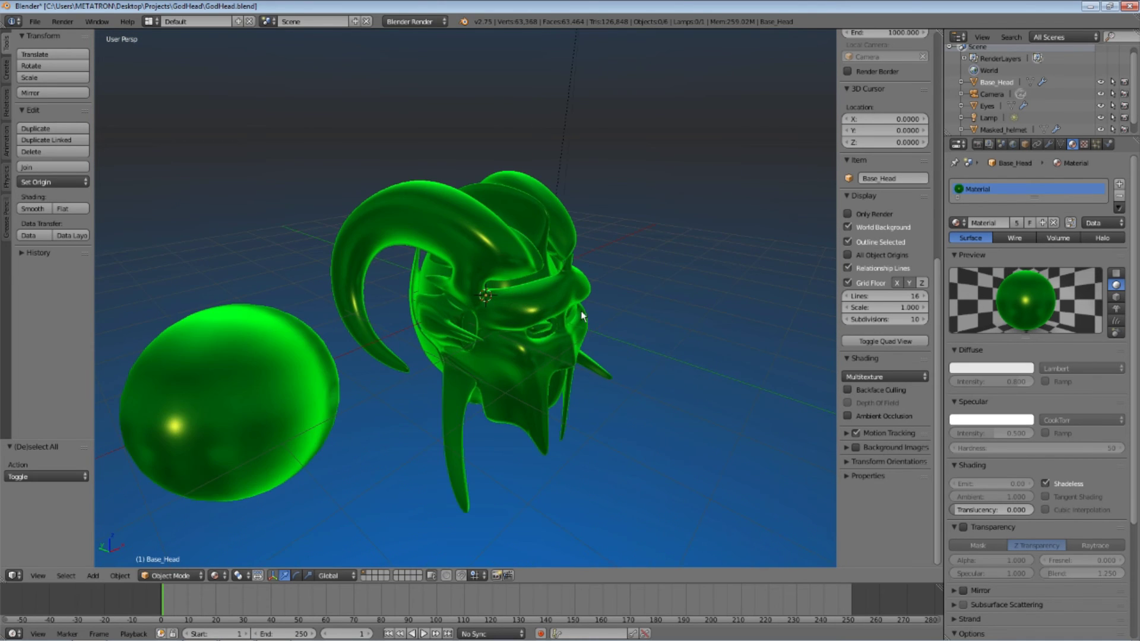